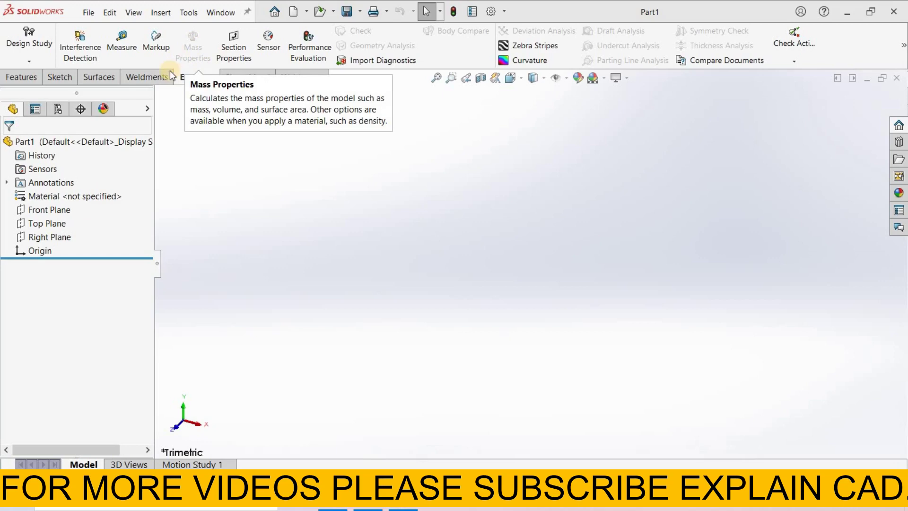
# - Sketch a center rectangle around the origin on the Top Plane
pyautogui.click(53, 224)
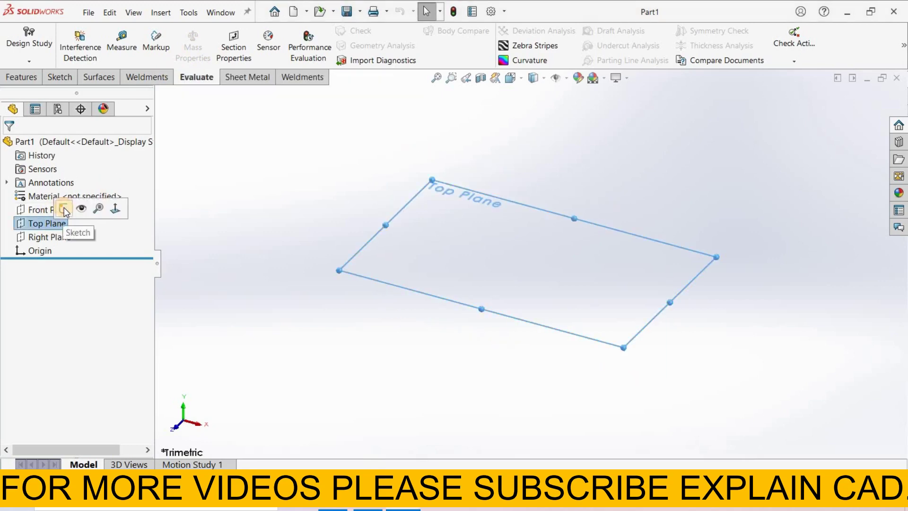
pyautogui.click(64, 208)
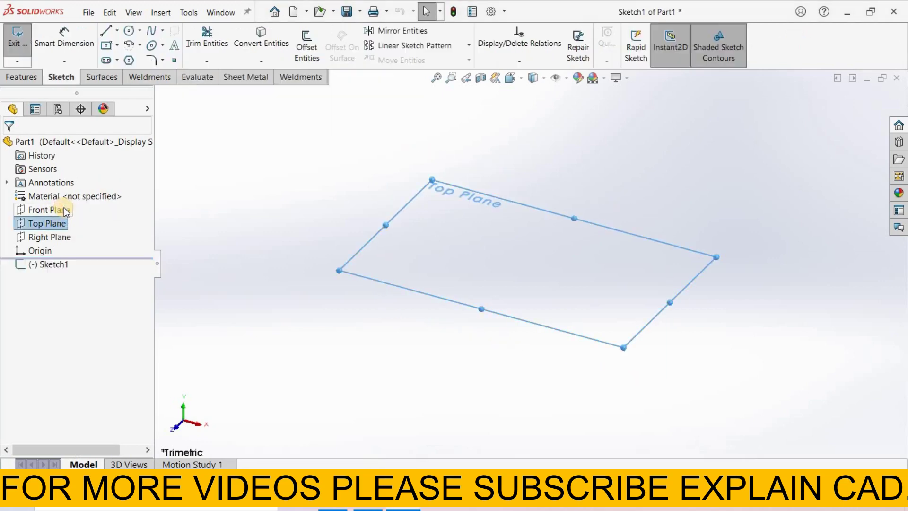
pyautogui.click(106, 44)
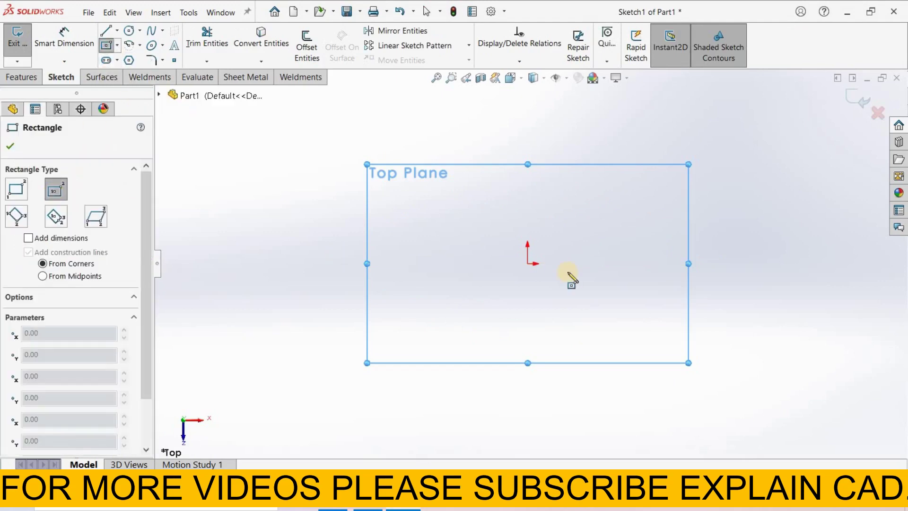
pyautogui.click(527, 264)
pyautogui.click(410, 324)
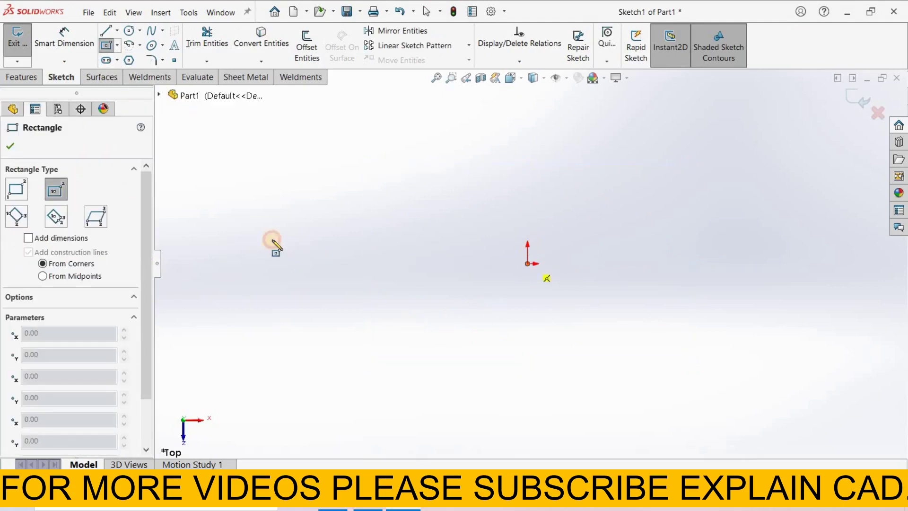
pyautogui.rightClick(317, 254)
pyautogui.press('Escape')
pyautogui.press('Escape')
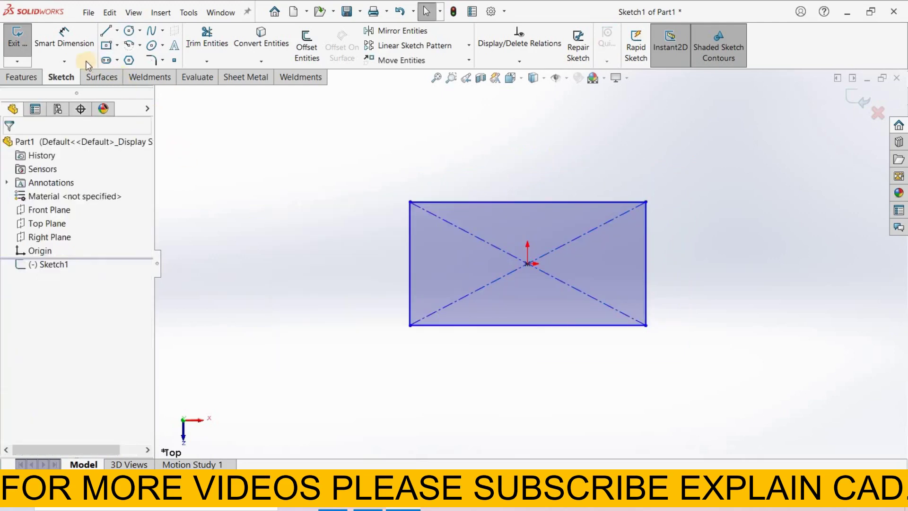
# - Dimension the rectangle's top and right edges at 100 mm each
pyautogui.press('d')
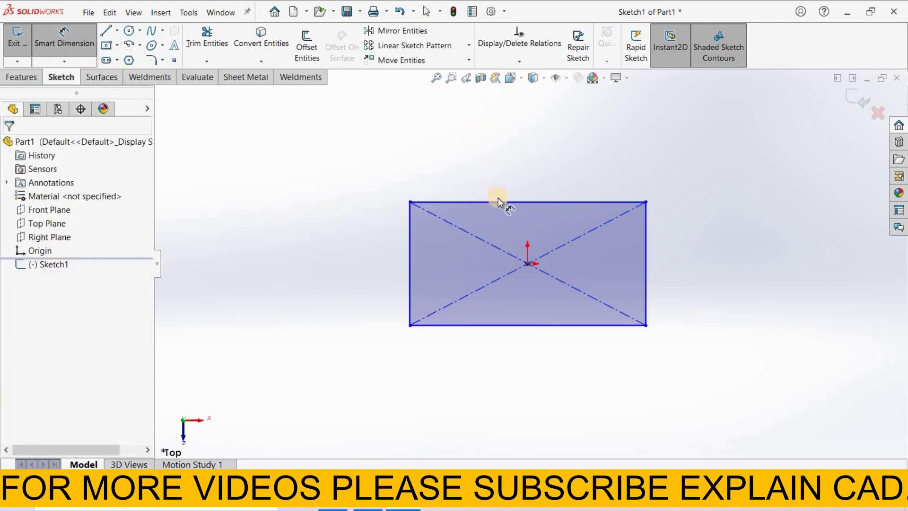
pyautogui.click(493, 202)
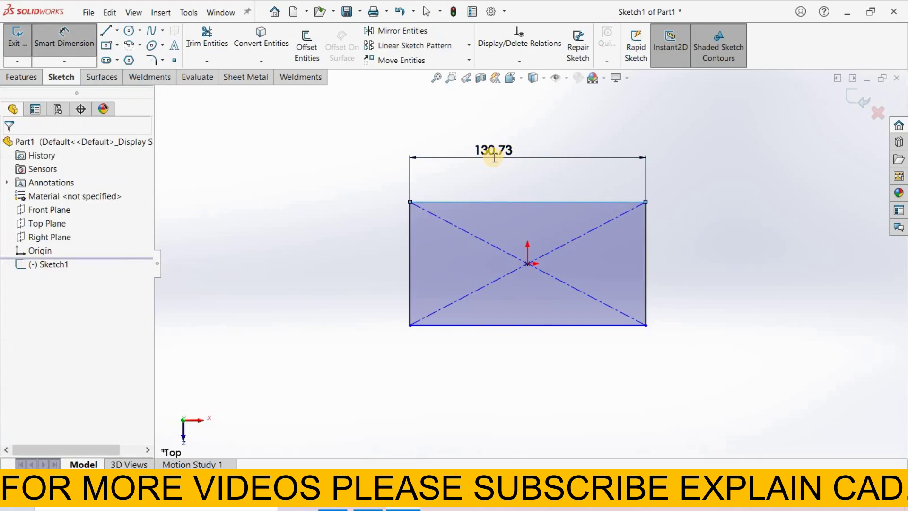
pyautogui.click(495, 157)
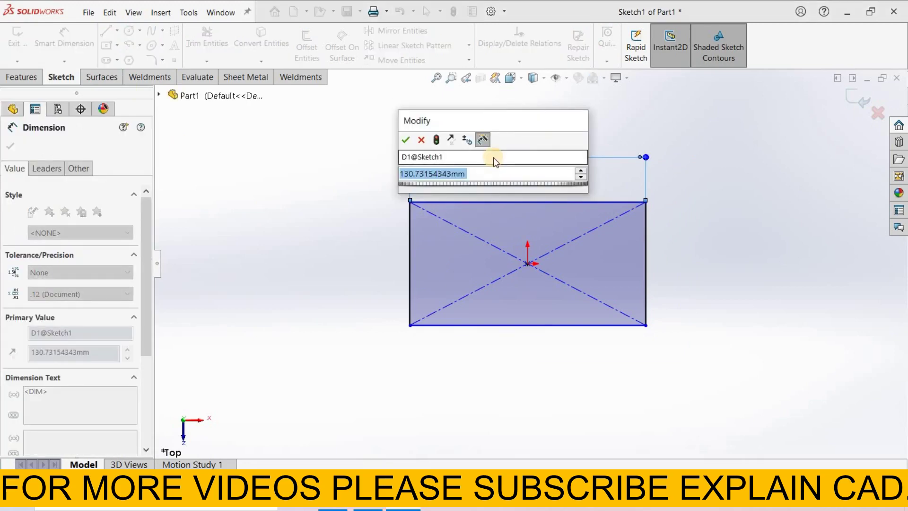
pyautogui.write('100')
pyautogui.press('Return')
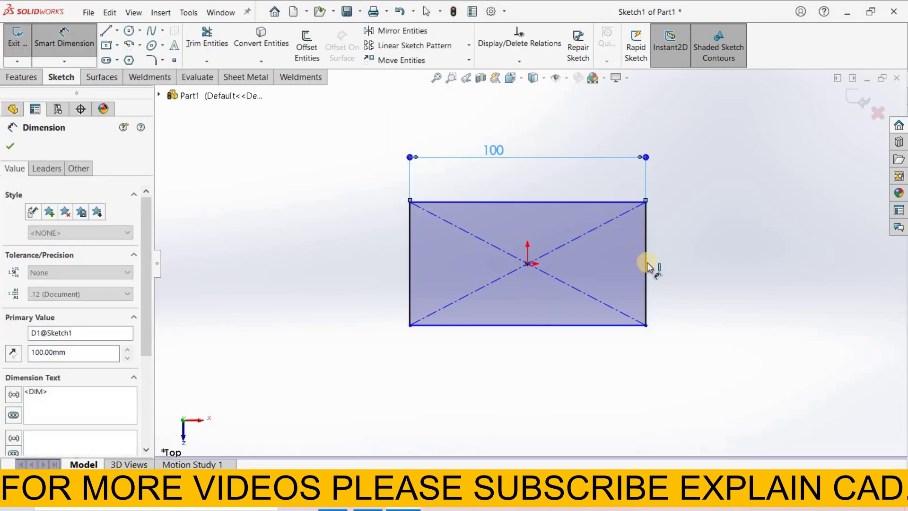
pyautogui.click(646, 264)
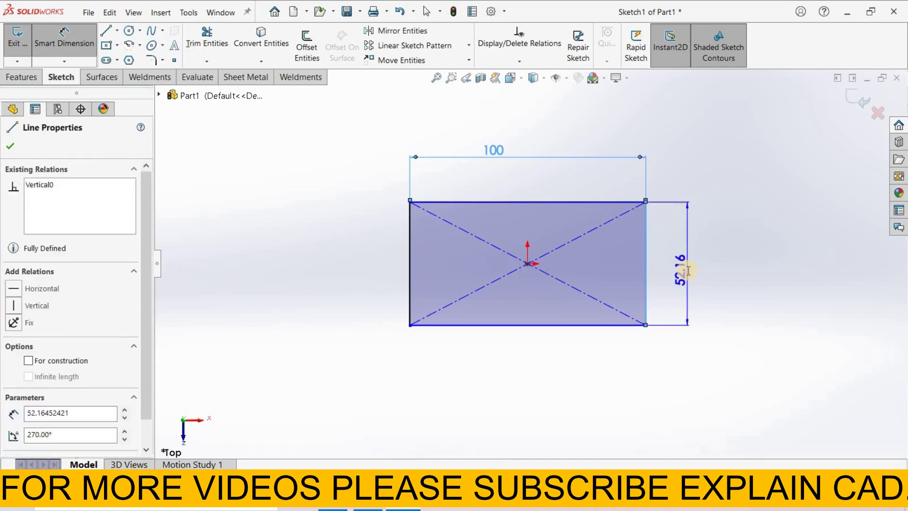
pyautogui.click(688, 272)
pyautogui.write('100')
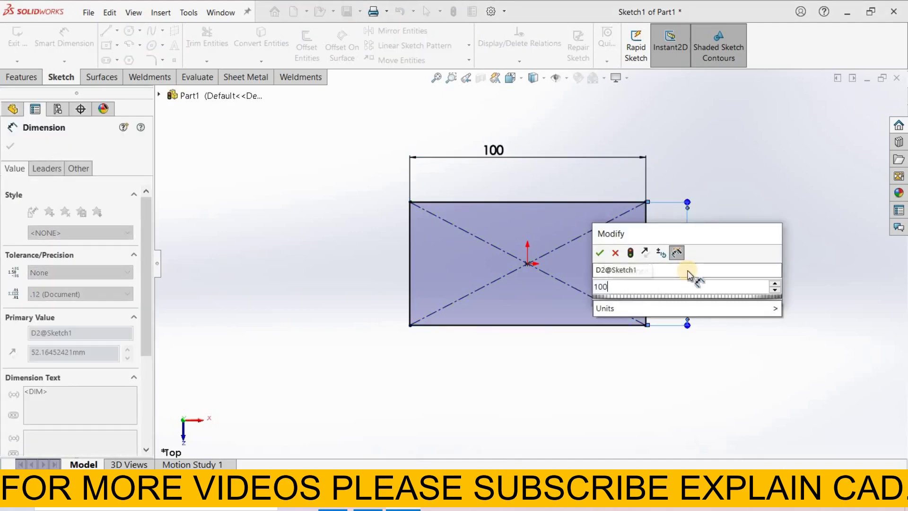
pyautogui.press('Return')
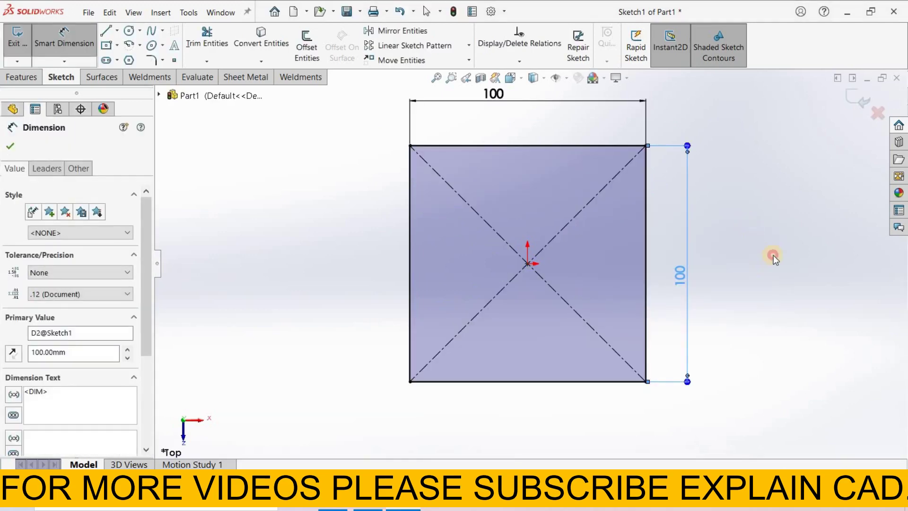
pyautogui.rightClick(773, 256)
pyautogui.click(776, 258)
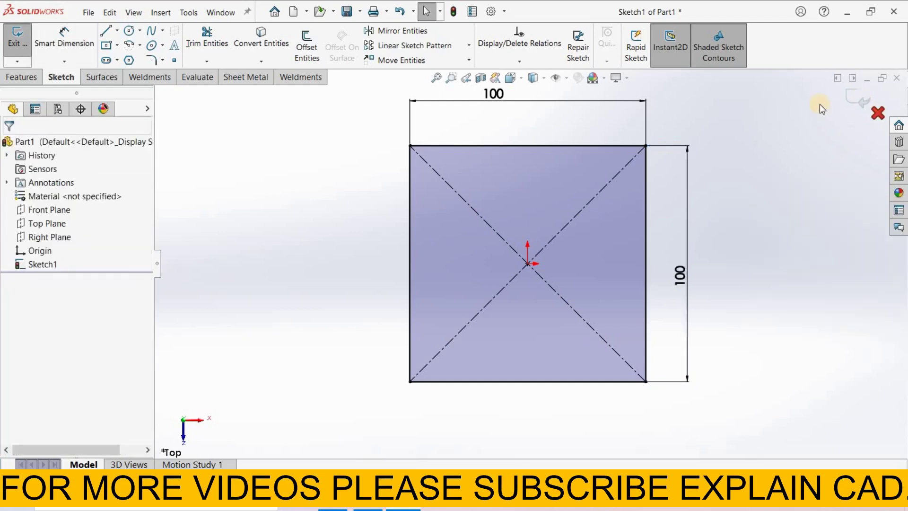
# - Extrude the square sketch 5 mm mid-plane into the Boss-Extrude1 plate
pyautogui.click(857, 98)
pyautogui.click(21, 76)
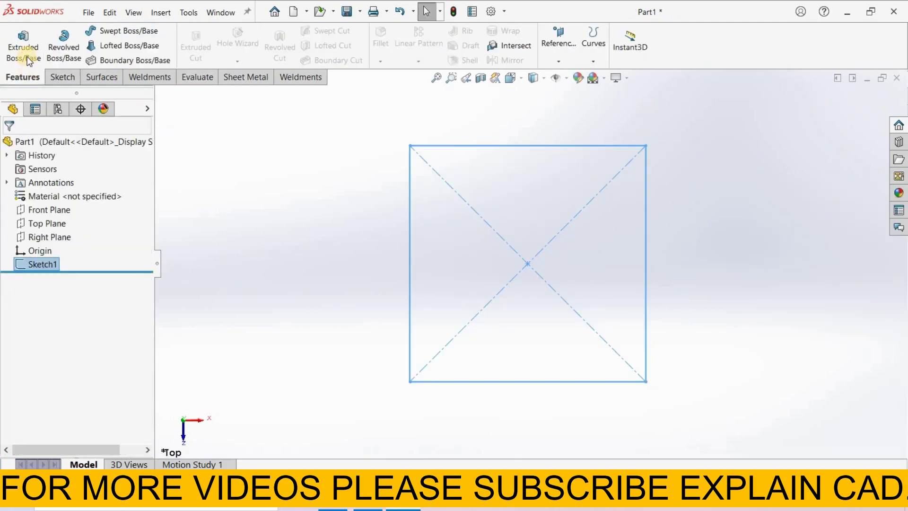
pyautogui.click(27, 56)
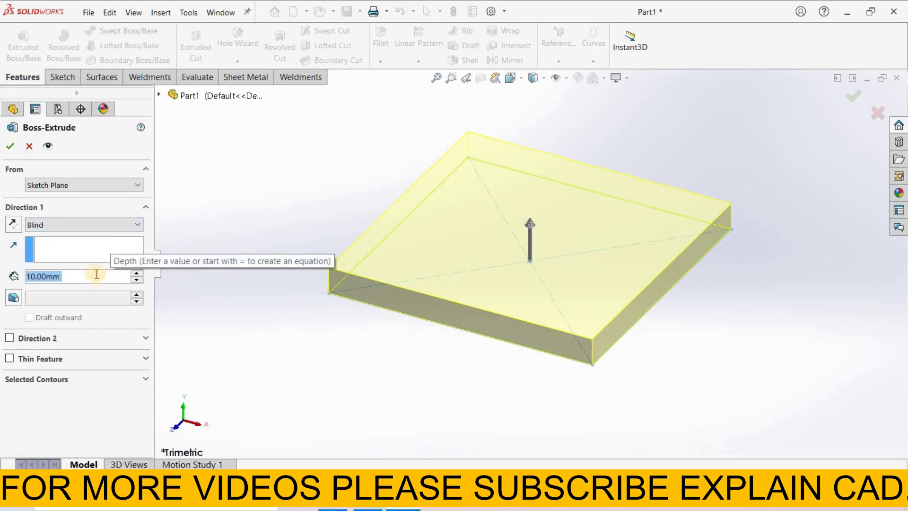
pyautogui.write('3')
pyautogui.press('Return')
pyautogui.click(47, 285)
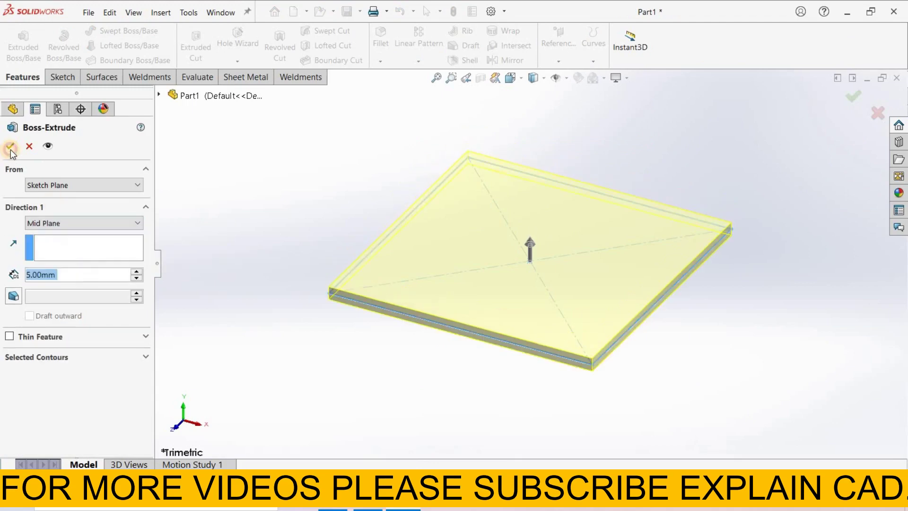
pyautogui.press('Return')
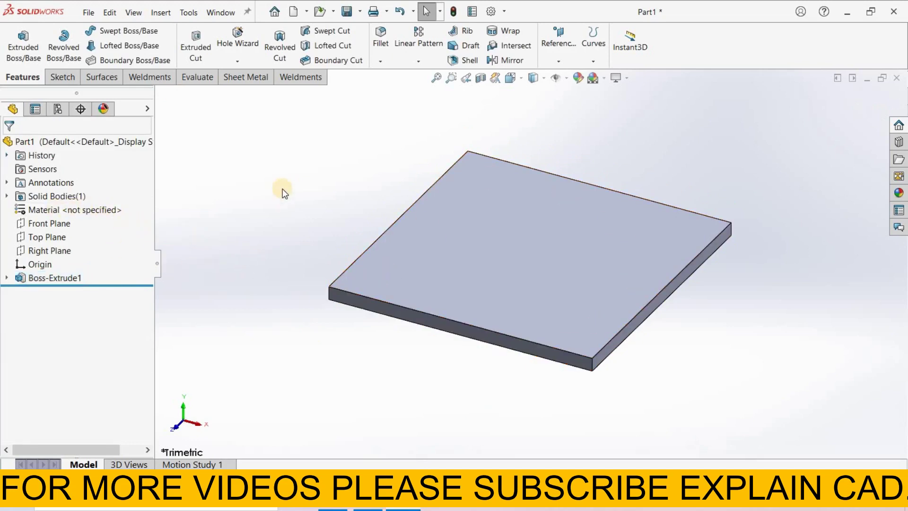
# - Open Edit Material from the plate's Material <not specified> entry
pyautogui.click(46, 210)
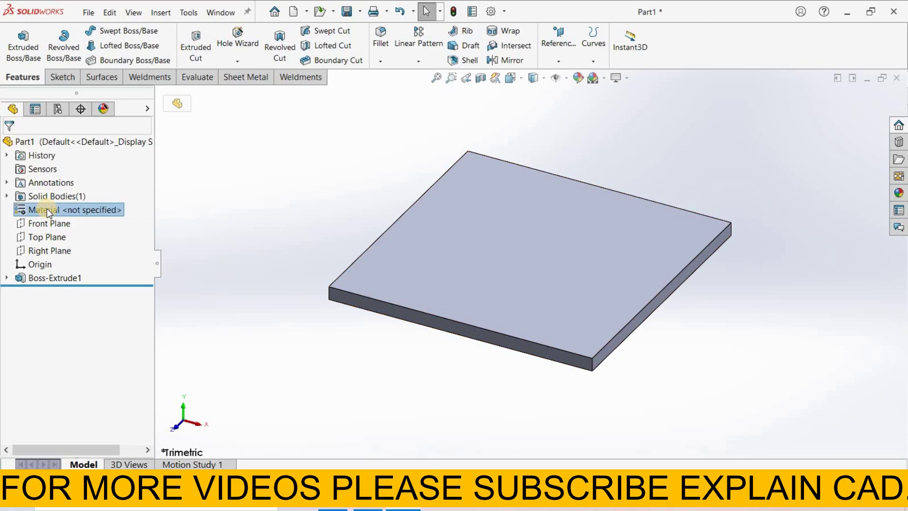
pyautogui.rightClick(76, 217)
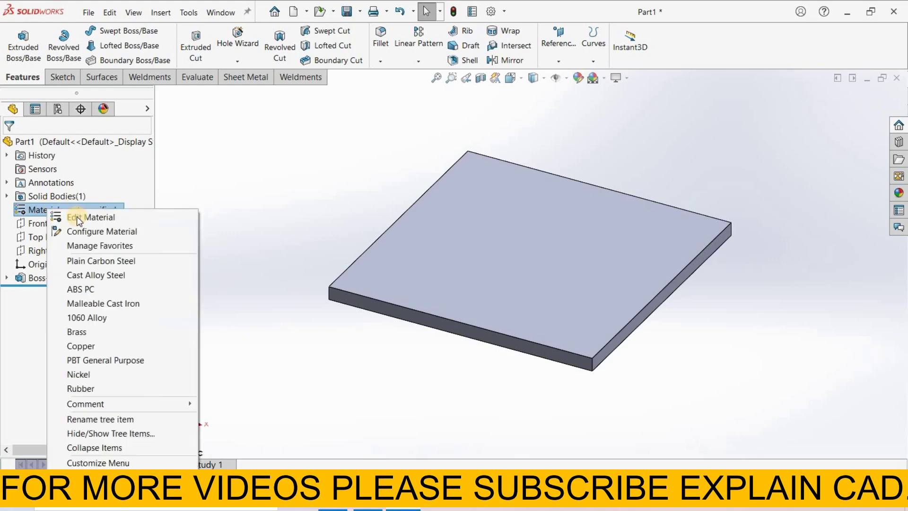
pyautogui.click(77, 217)
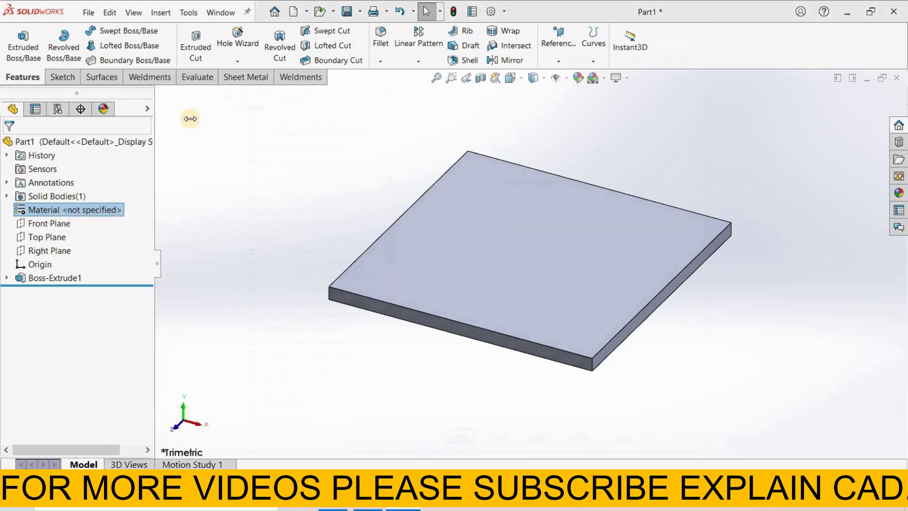
# - Apply AISI 304 from the Steel category, density 8000 kg/m^3, and close the library
pyautogui.click(227, 107)
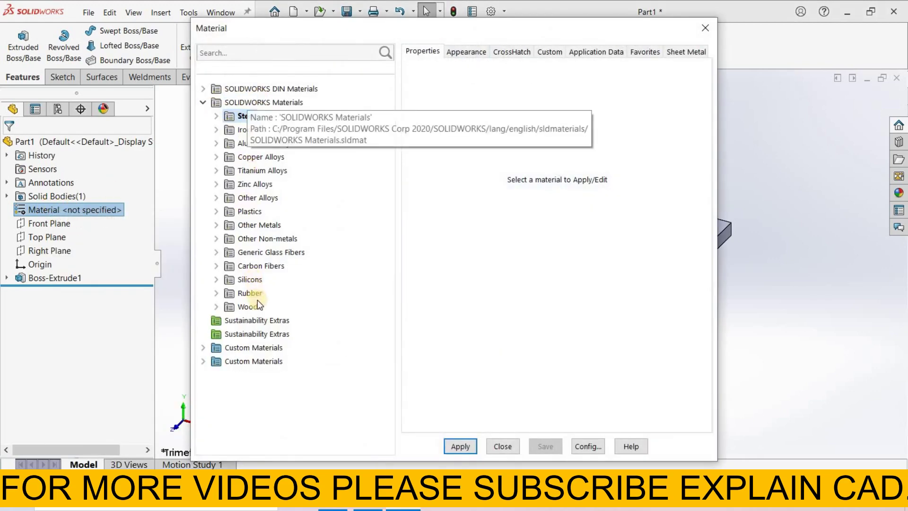
pyautogui.click(216, 115)
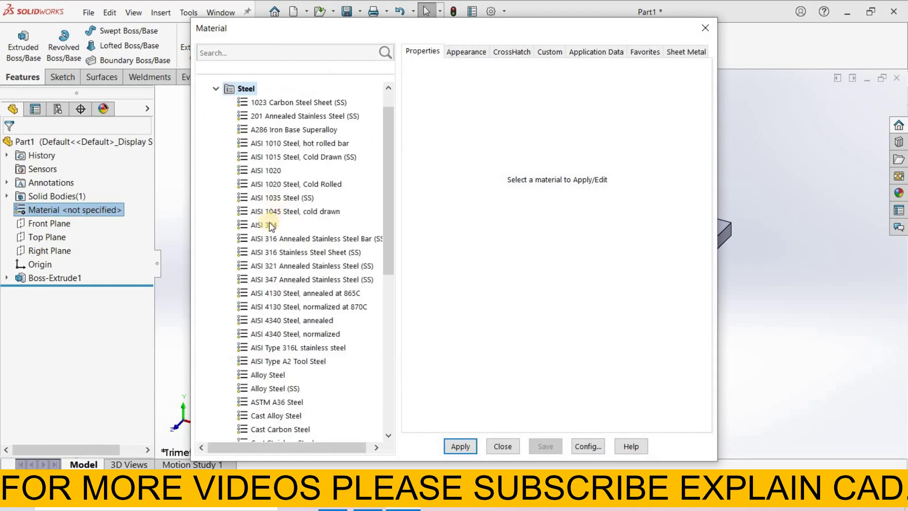
pyautogui.click(266, 225)
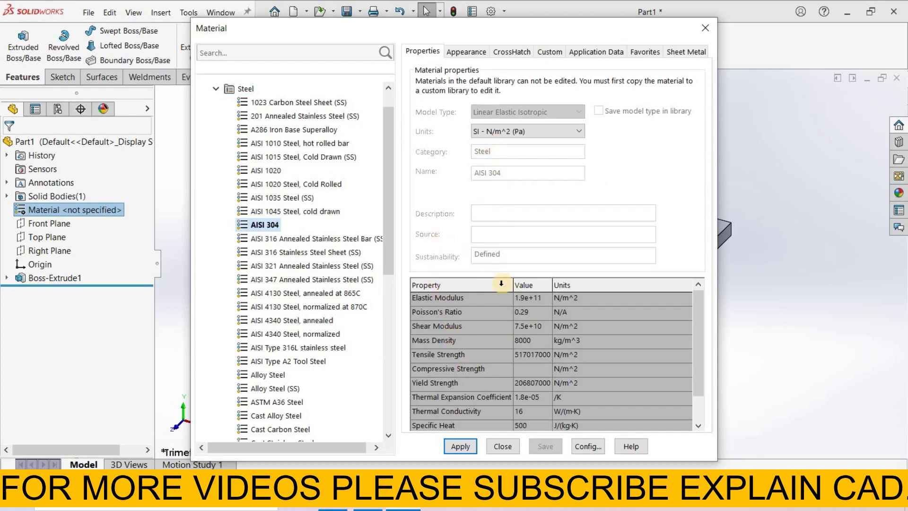
pyautogui.moveTo(271, 226)
pyautogui.click(459, 449)
pyautogui.click(501, 446)
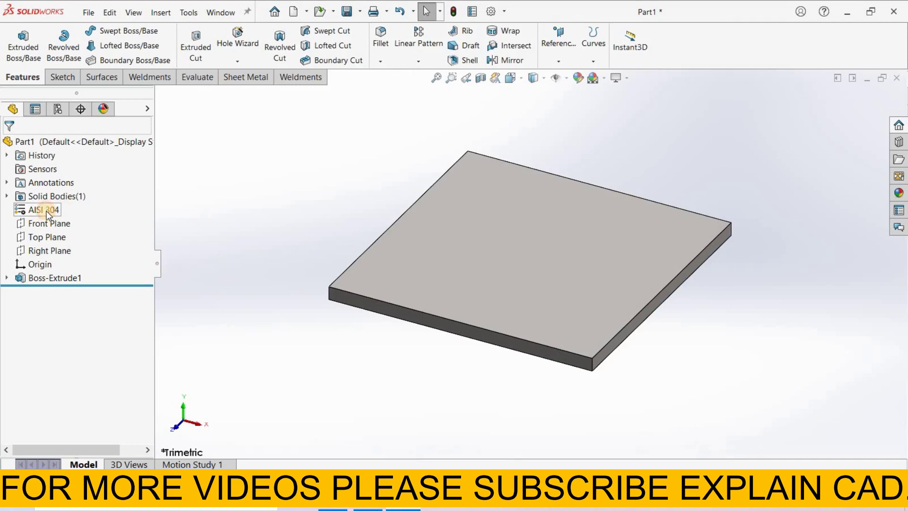
# - Select the AISI 304 material entry in the tree, then clear the selection
pyautogui.click(44, 209)
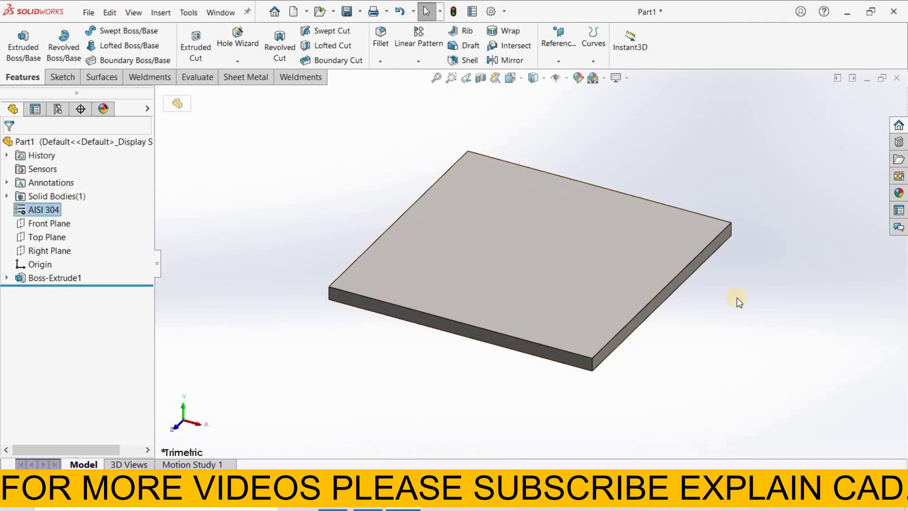
pyautogui.click(726, 316)
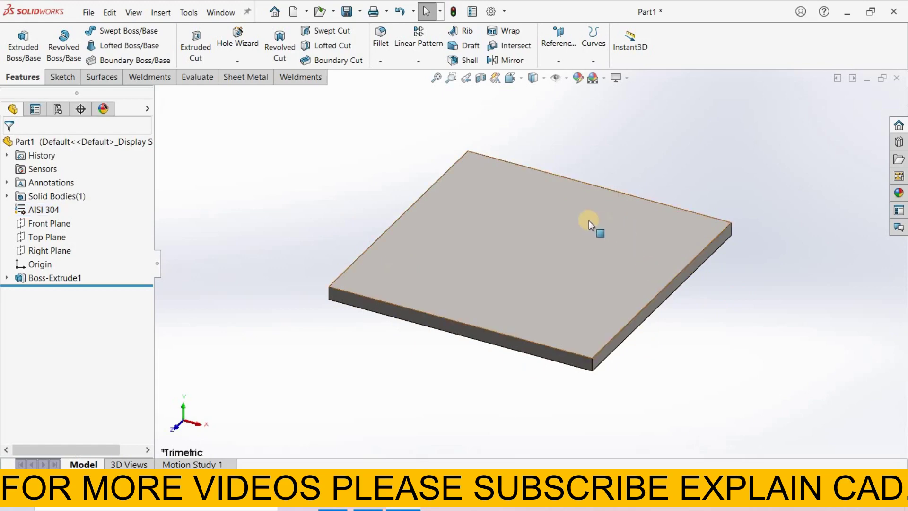
pyautogui.click(579, 78)
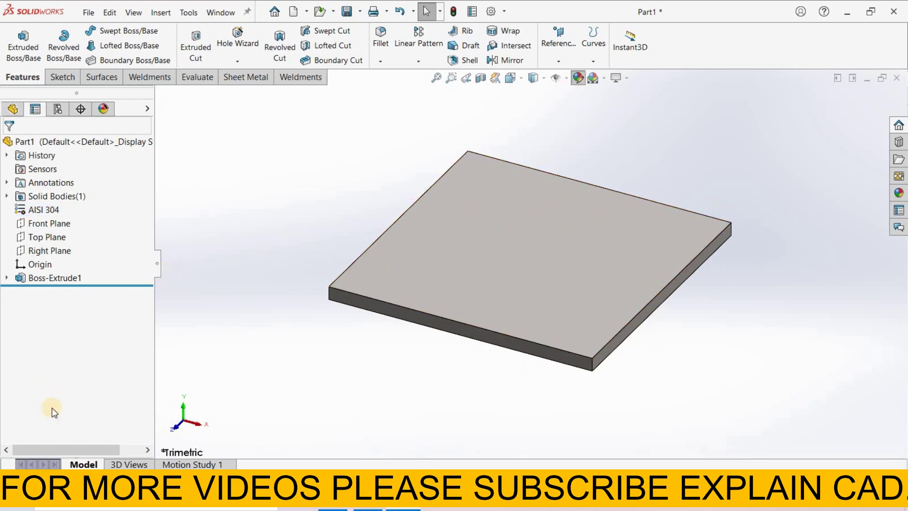
pyautogui.click(77, 441)
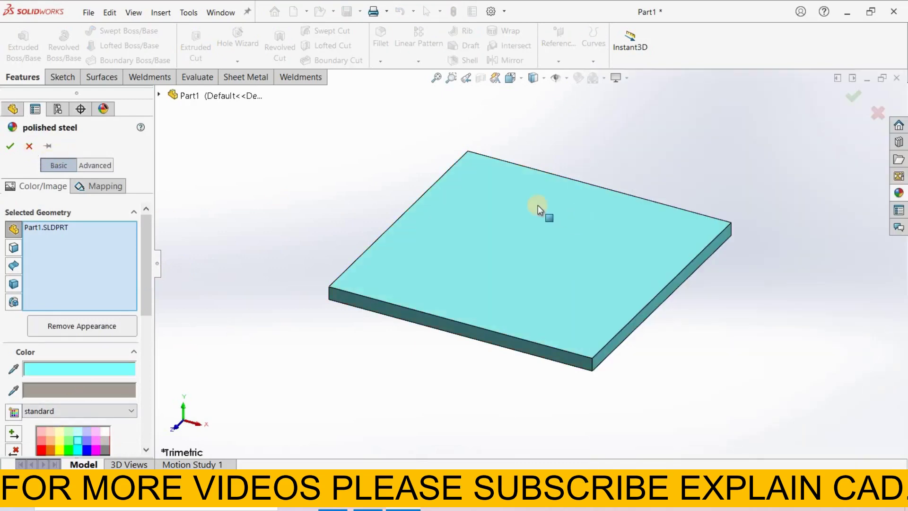
pyautogui.click(30, 145)
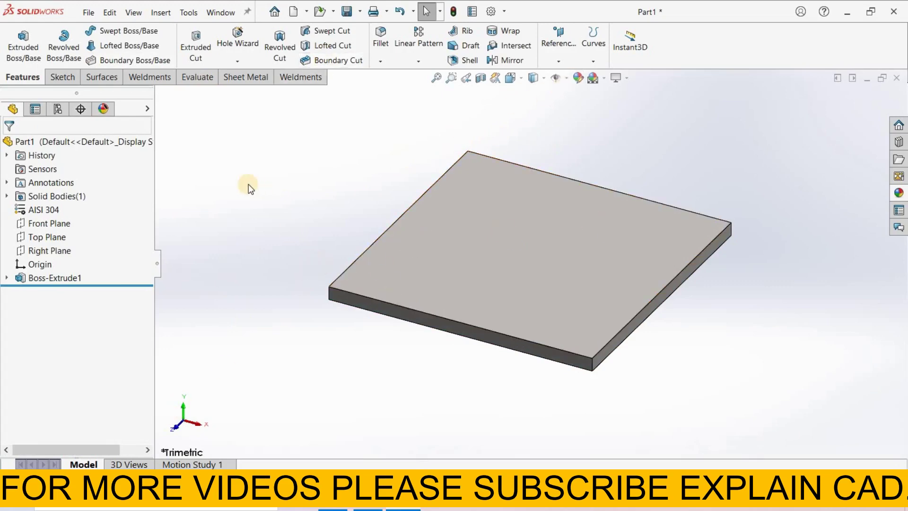
# - Open Mass Properties from the Evaluate tab, showing mass 400.00 g
pyautogui.click(200, 78)
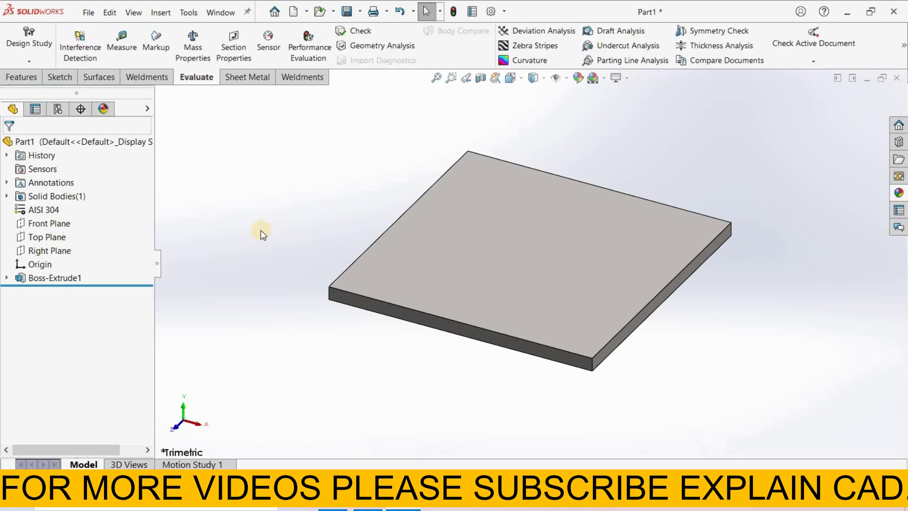
pyautogui.click(197, 47)
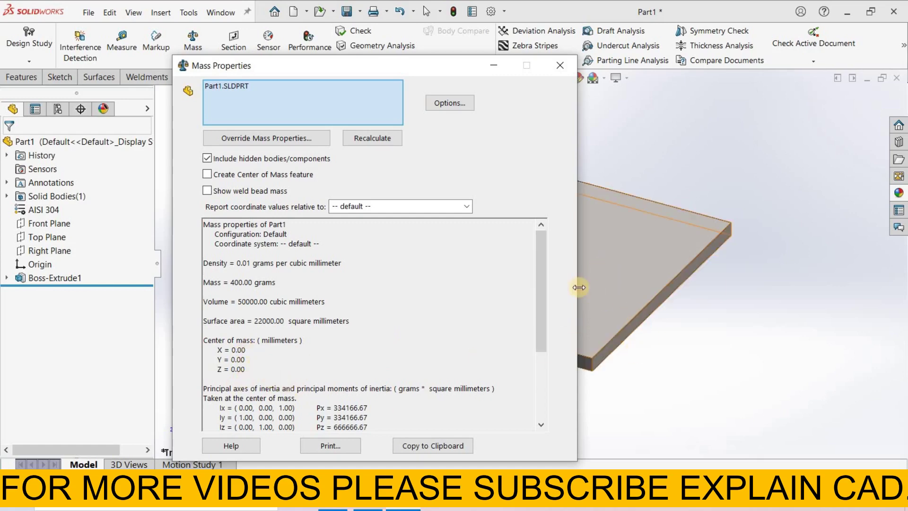
# - Report mass properties for the plate body and highlight the 400.00 grams mass line
pyautogui.click(653, 296)
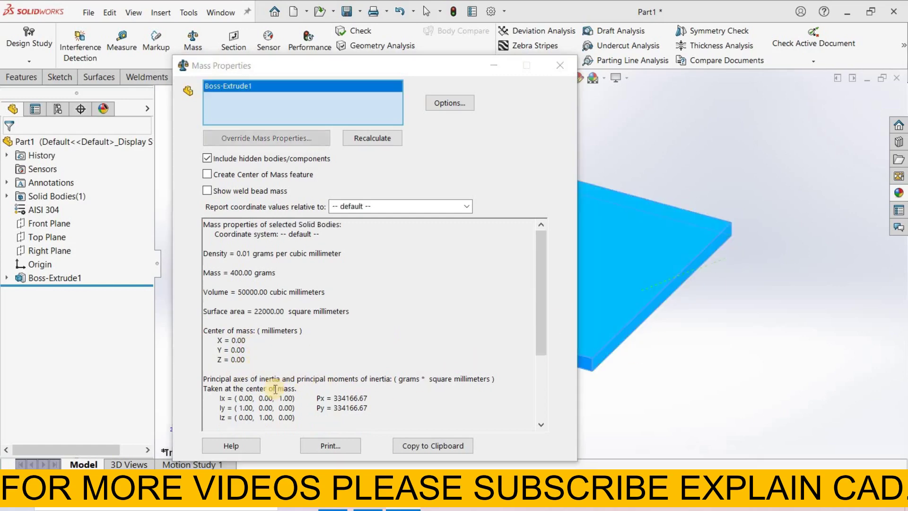
pyautogui.scroll(-2, 339, 346)
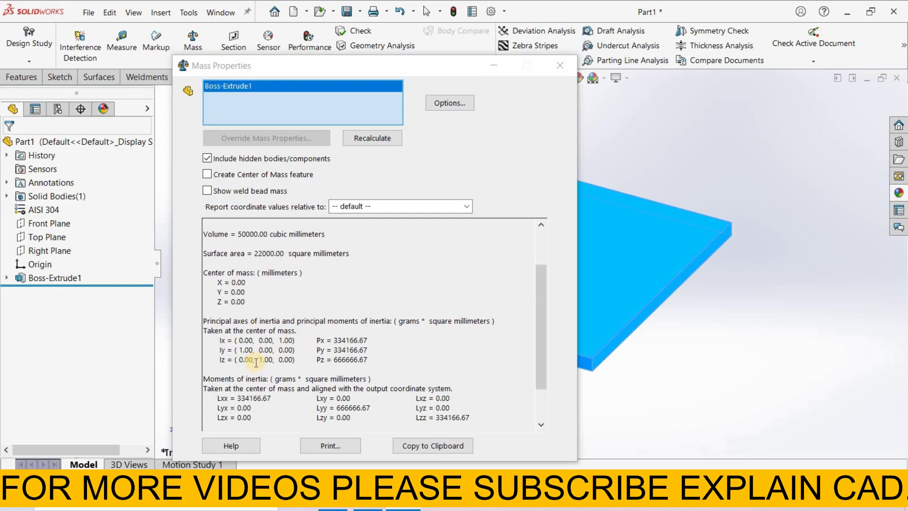
pyautogui.moveTo(536, 367); pyautogui.dragTo(538, 396)
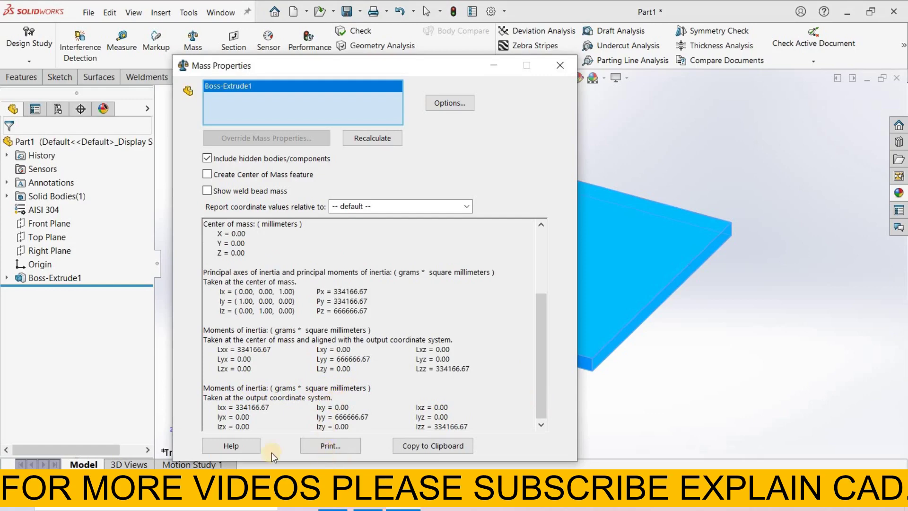
pyautogui.scroll(4, 265, 343)
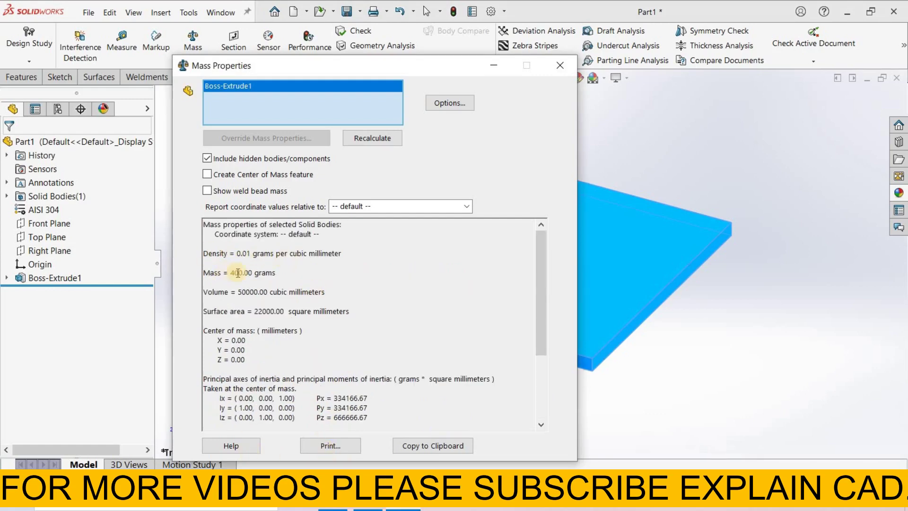
pyautogui.moveTo(276, 274); pyautogui.dragTo(210, 274)
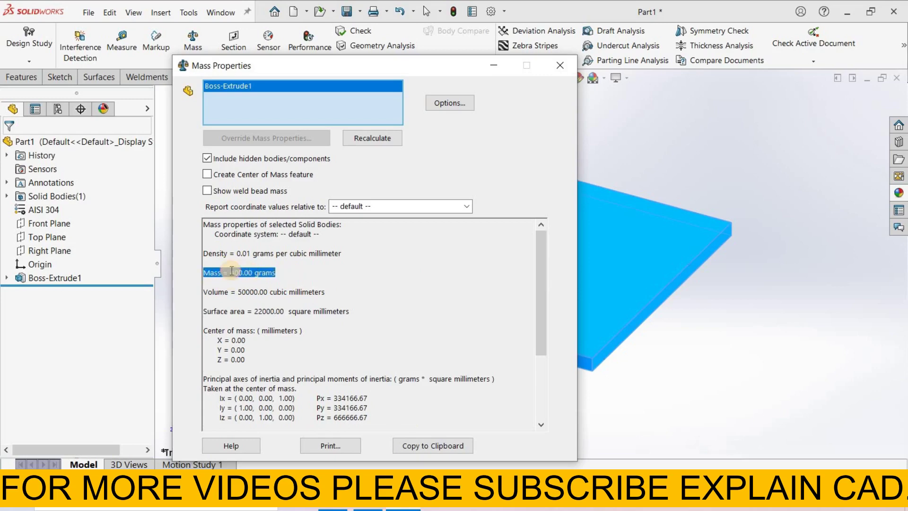
pyautogui.click(236, 273)
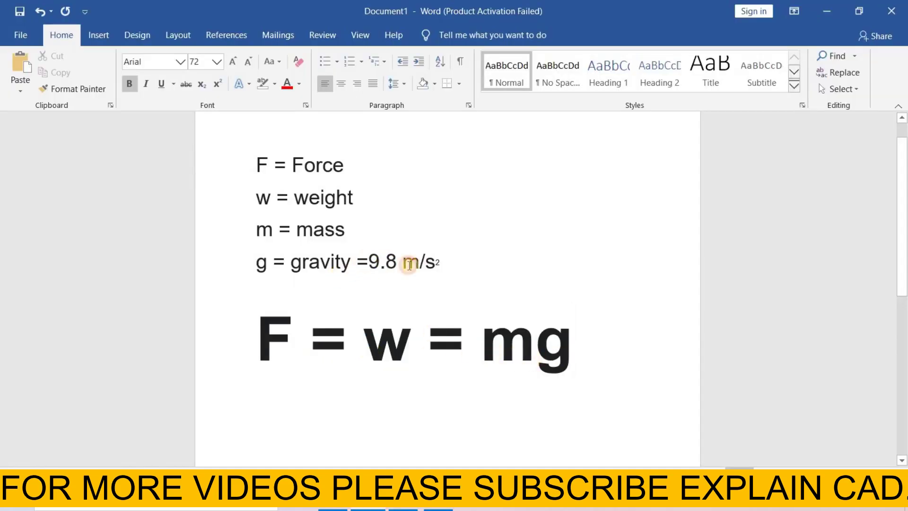
# - Highlight 9.8 m/s2 and the m in F = w = mg, then switch to Chrome
pyautogui.moveTo(410, 263); pyautogui.dragTo(370, 262)
pyautogui.press('Left')
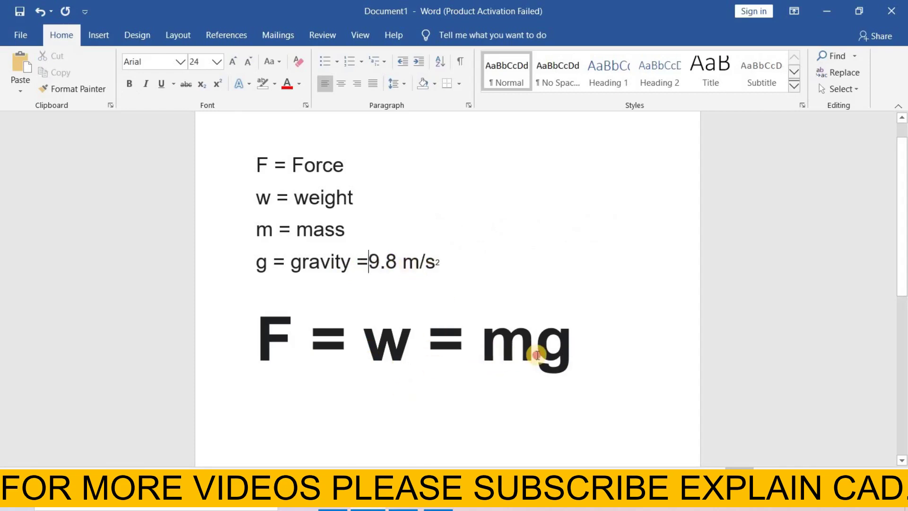
pyautogui.moveTo(537, 354); pyautogui.dragTo(487, 355)
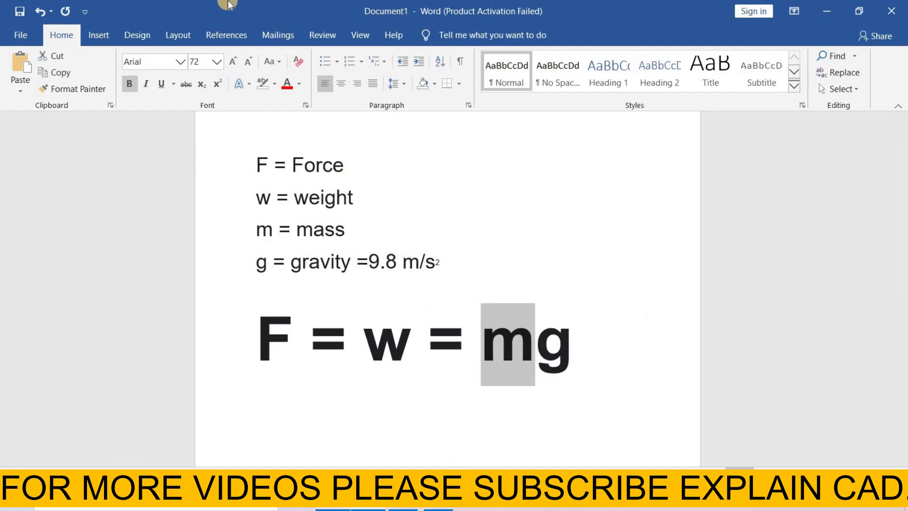
pyautogui.click(333, 502)
# - Check the 400 g to 0.4 kg converter, then return to the weight= mass x gravity results
pyautogui.hotkey('ctrl', 'Tab')
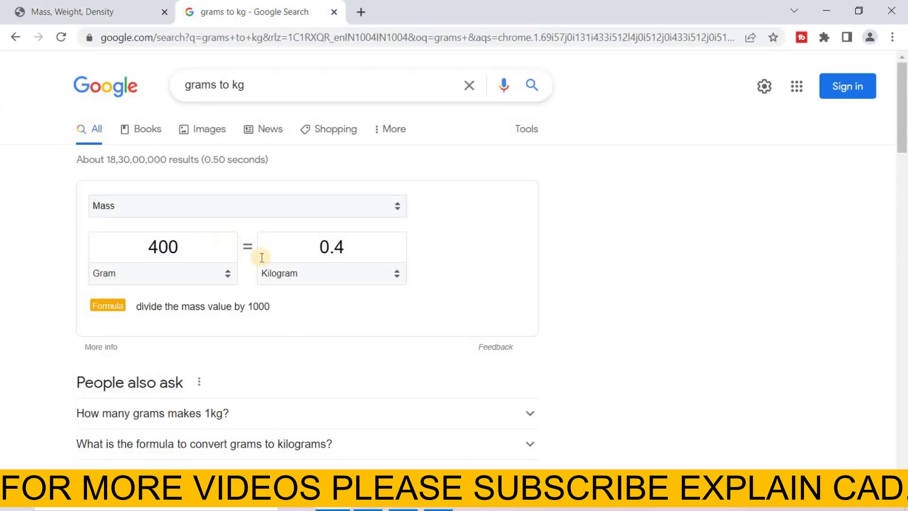
pyautogui.click(194, 253)
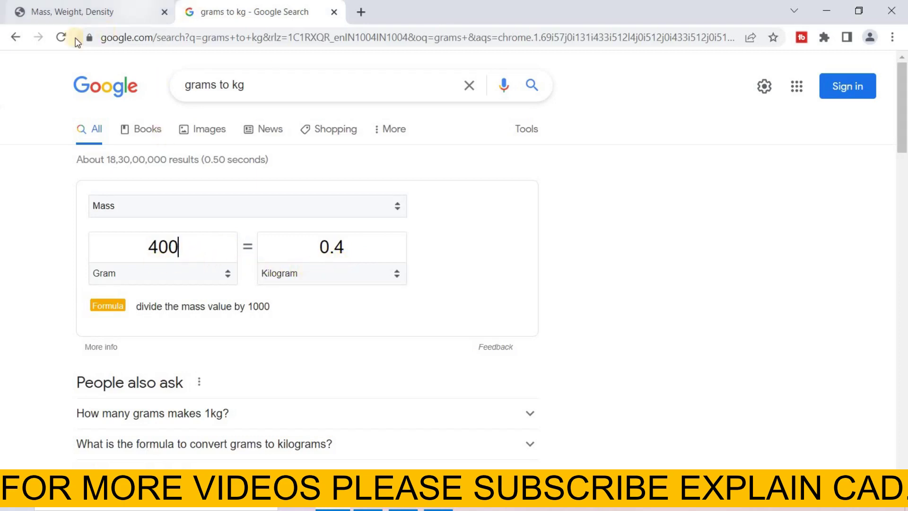
pyautogui.click(134, 7)
pyautogui.hotkey('alt', 'Left')
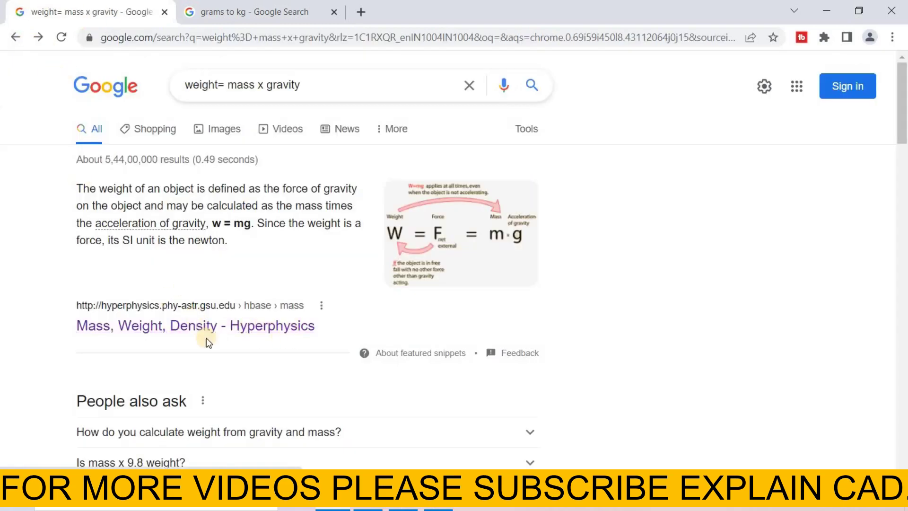
# - Enter a 0.4 kg mass in HyperPhysics' W = mg calculator to get 3.92 Newtons
pyautogui.click(142, 326)
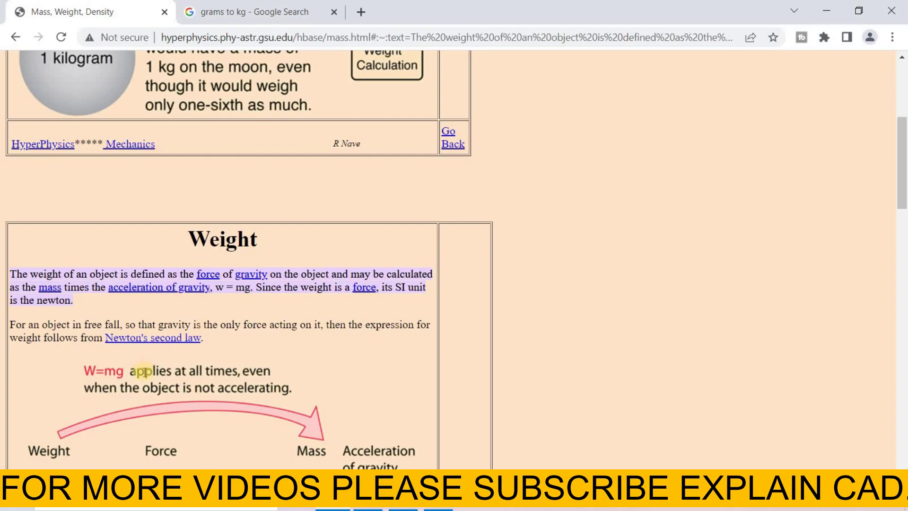
pyautogui.scroll(-10, 249, 431)
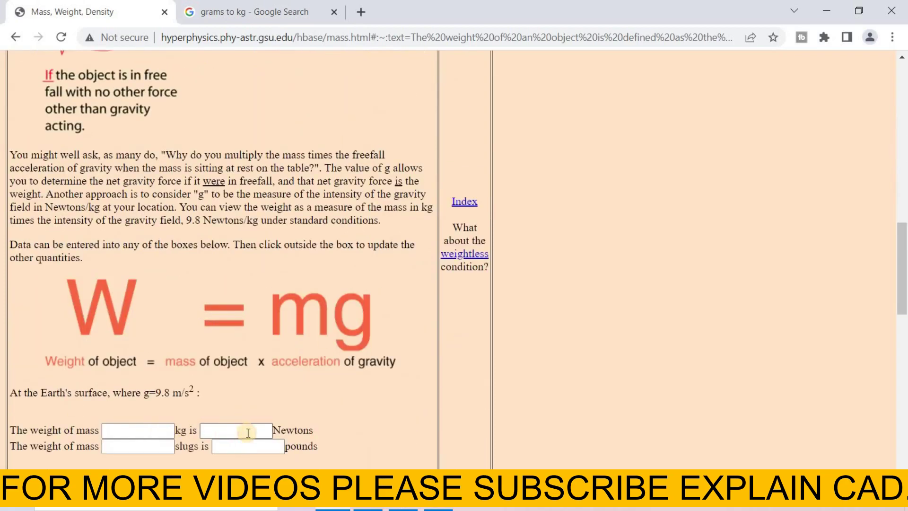
pyautogui.click(118, 431)
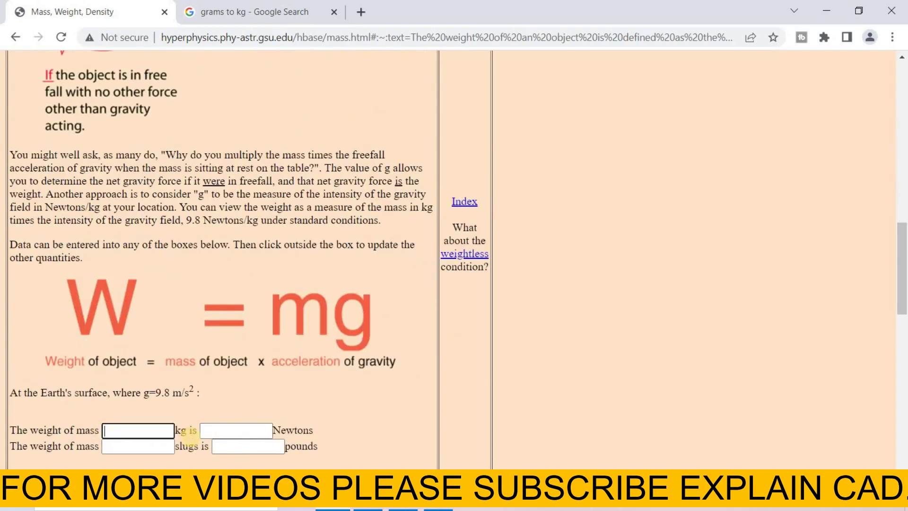
pyautogui.write('0.4')
pyautogui.press('Return')
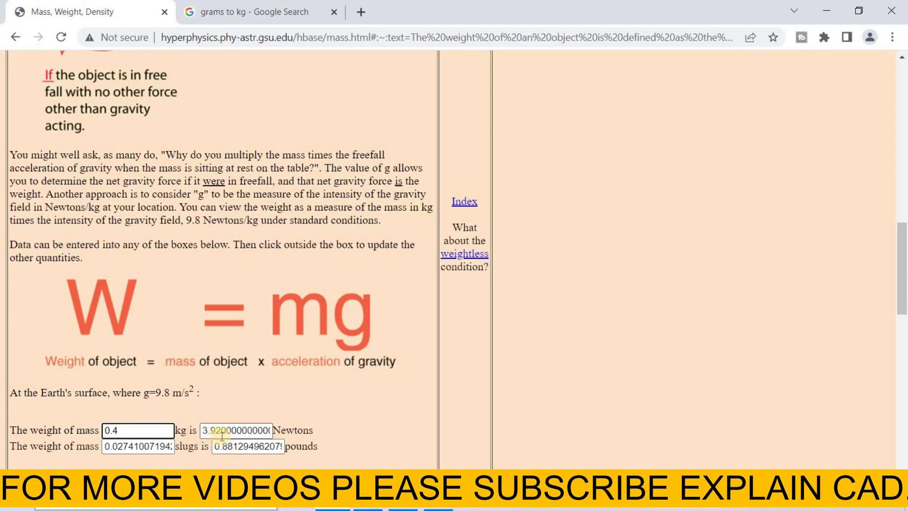
# - Multiply 0.4 by 9.8 in Calculator to confirm 3.92, then return to the SOLIDWORKS plate
pyautogui.click(438, 509)
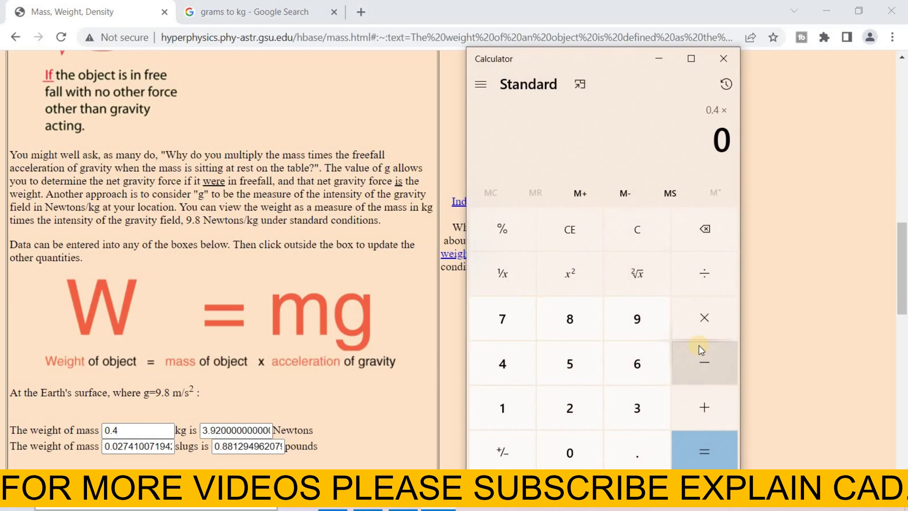
pyautogui.write('9.8')
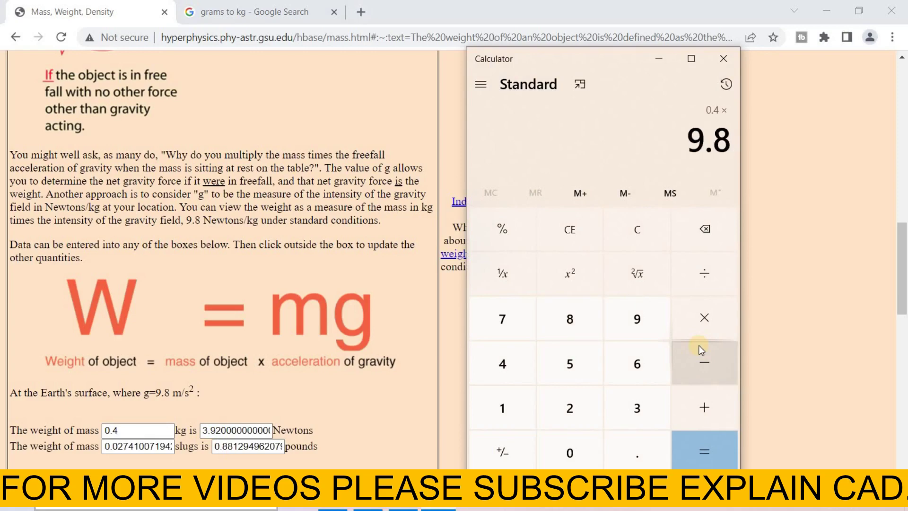
pyautogui.press('Return')
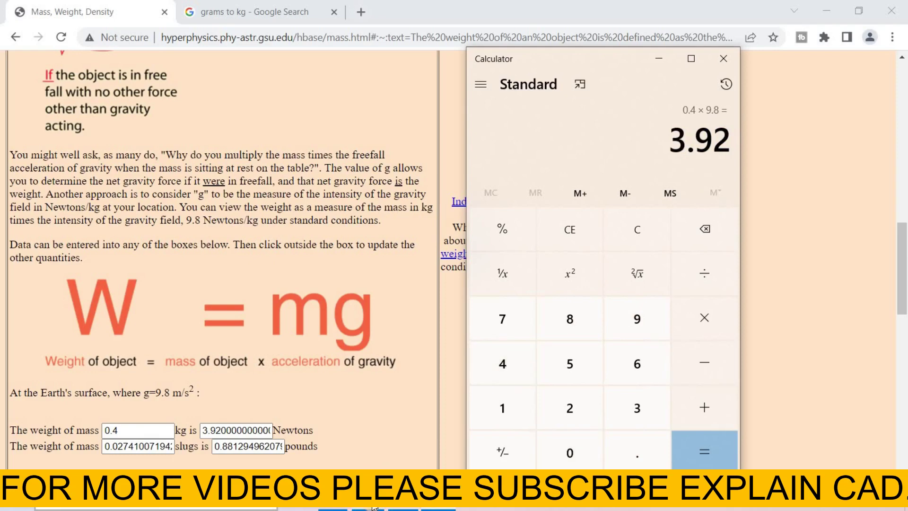
pyautogui.click(401, 508)
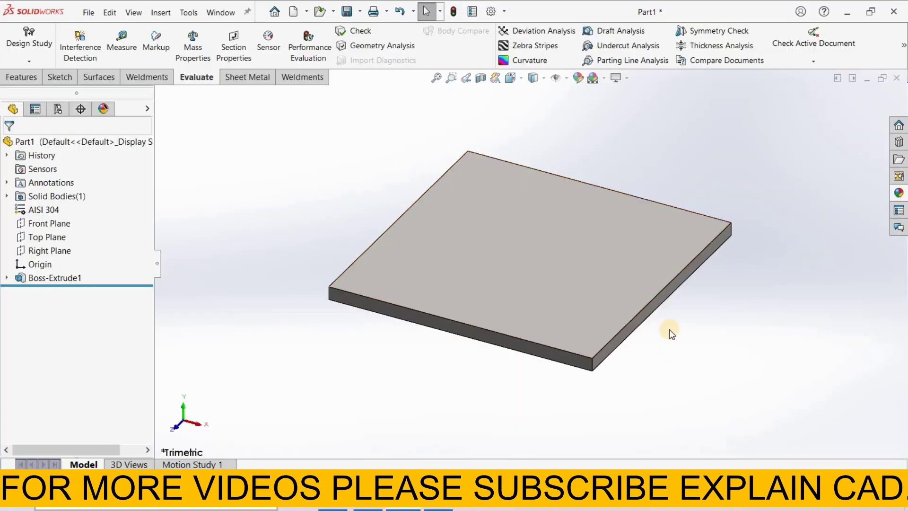
# - Bring back Calculator's 3.92 result, then close Calculator with Alt+F4
pyautogui.click(439, 508)
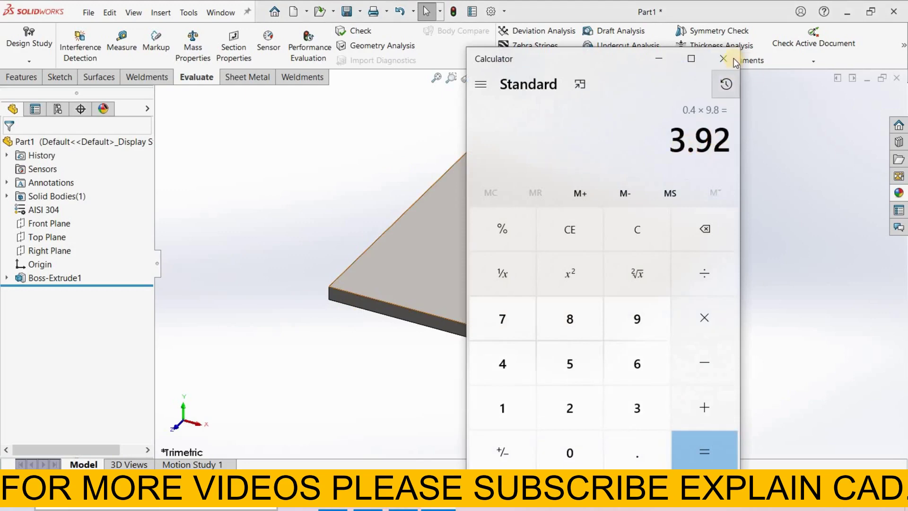
pyautogui.hotkey('alt', 'F4')
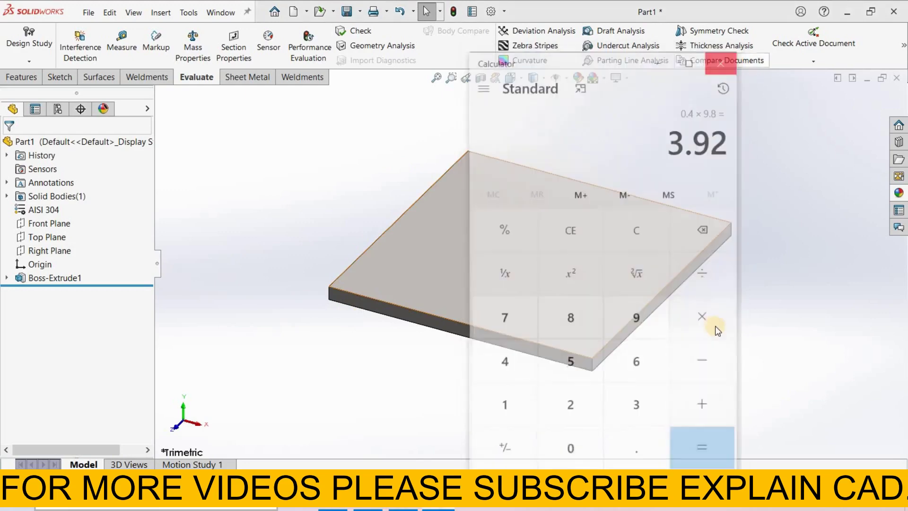